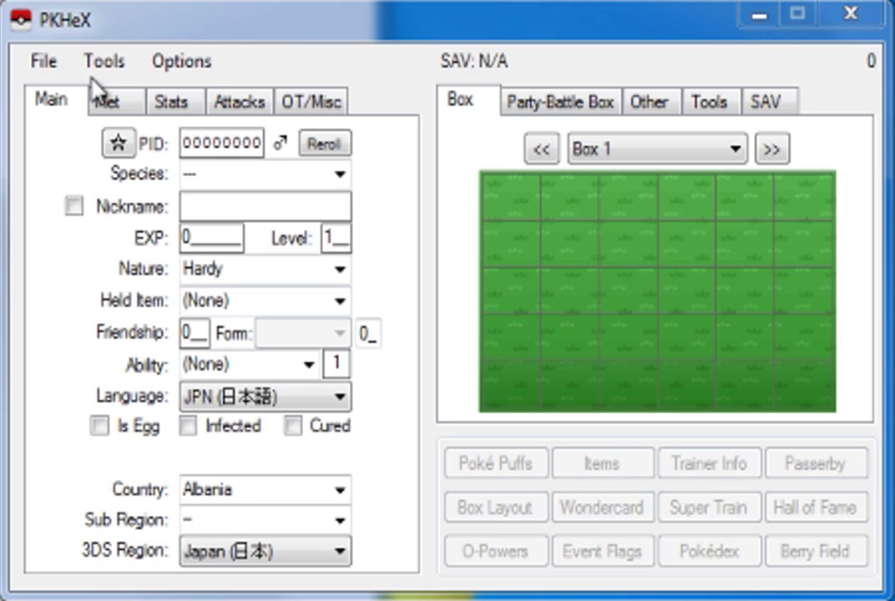
# Open the ramsav save file from Removable Disk (E:) with the file type set to All Files.
pyautogui.click(47, 61)
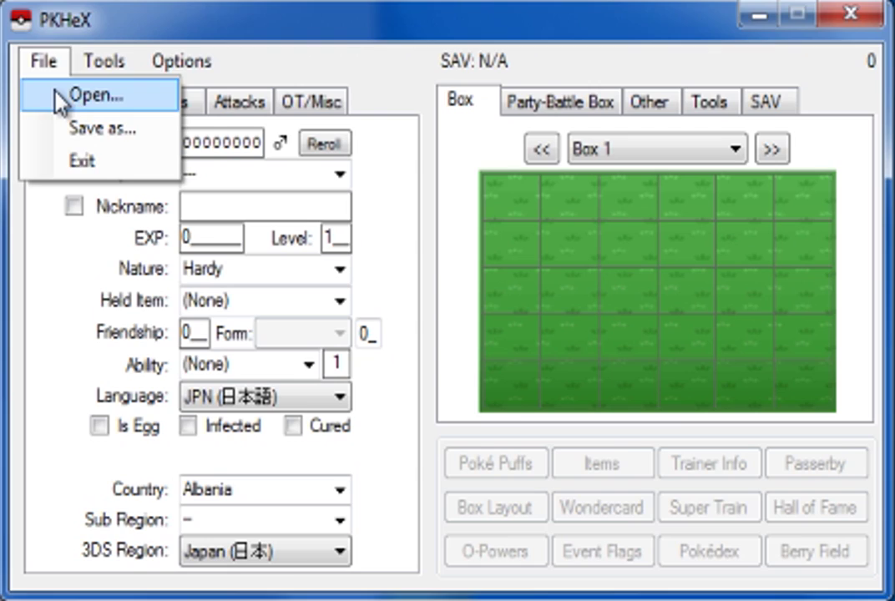
pyautogui.click(56, 95)
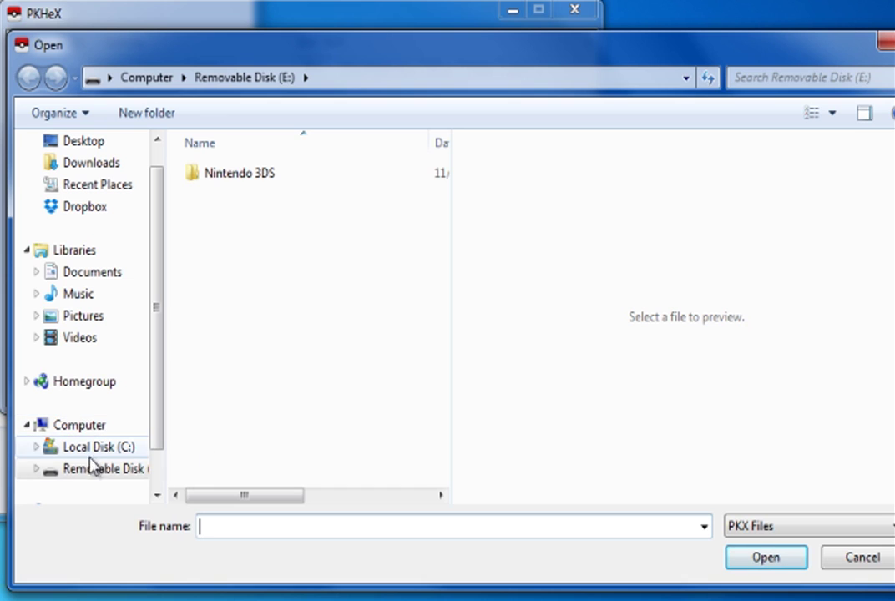
pyautogui.click(772, 527)
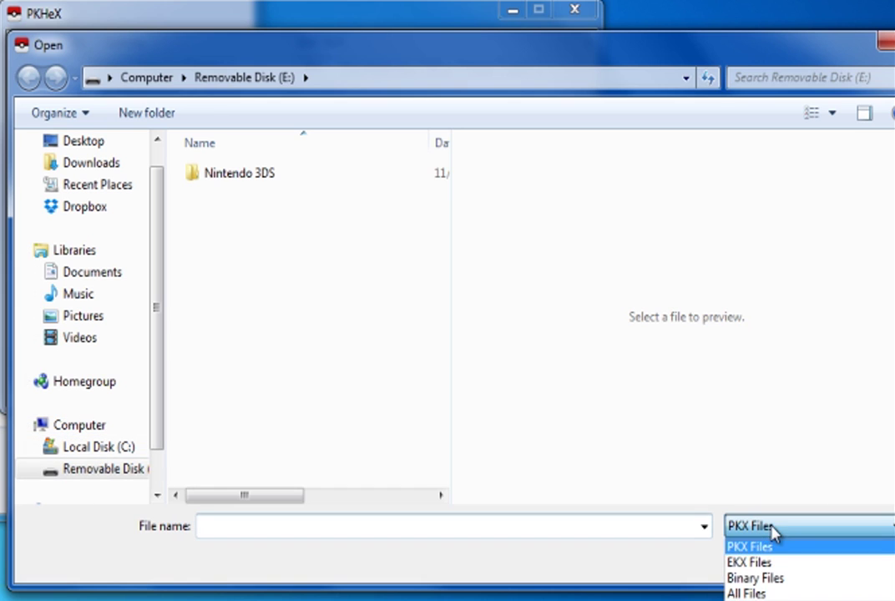
pyautogui.click(765, 593)
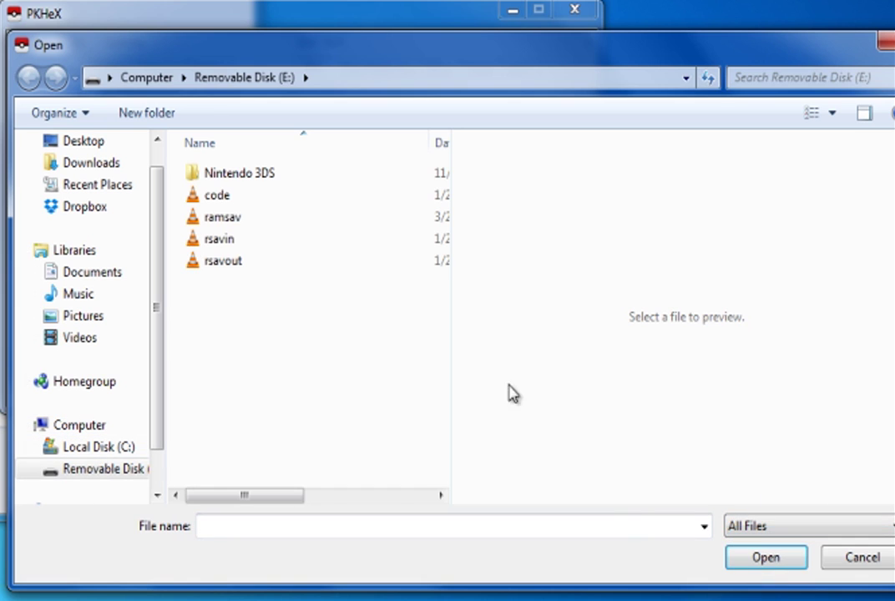
pyautogui.click(261, 232)
pyautogui.doubleClick(260, 233)
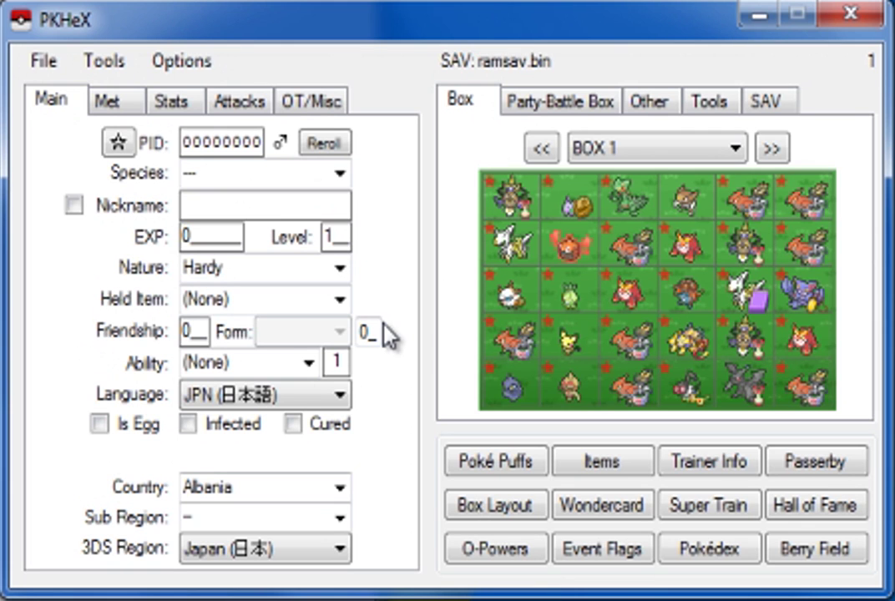
# Look through the Pokémon in the first few storage boxes and return to BOX 1.
pyautogui.click(771, 150)
pyautogui.click(772, 150)
pyautogui.click(771, 150)
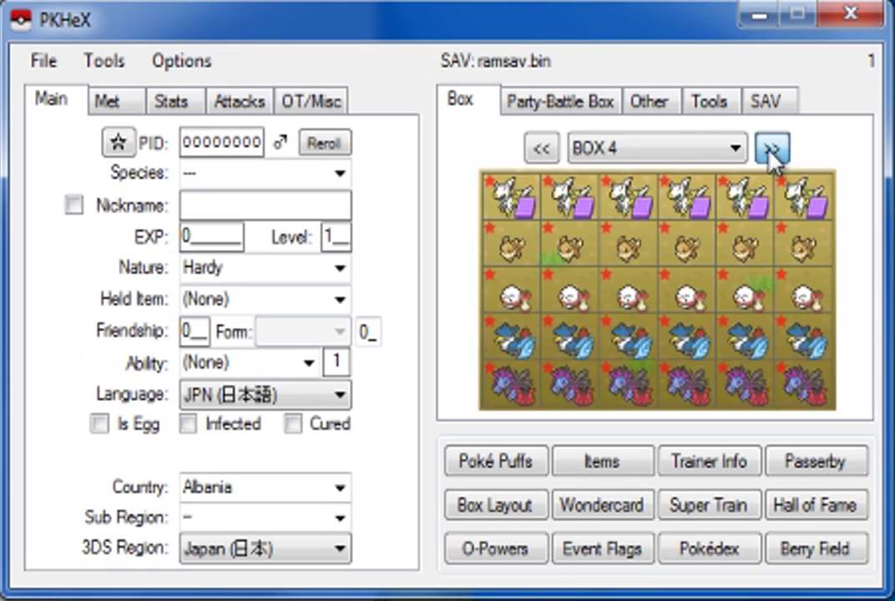
pyautogui.click(772, 151)
pyautogui.click(541, 149)
pyautogui.click(541, 148)
pyautogui.click(541, 149)
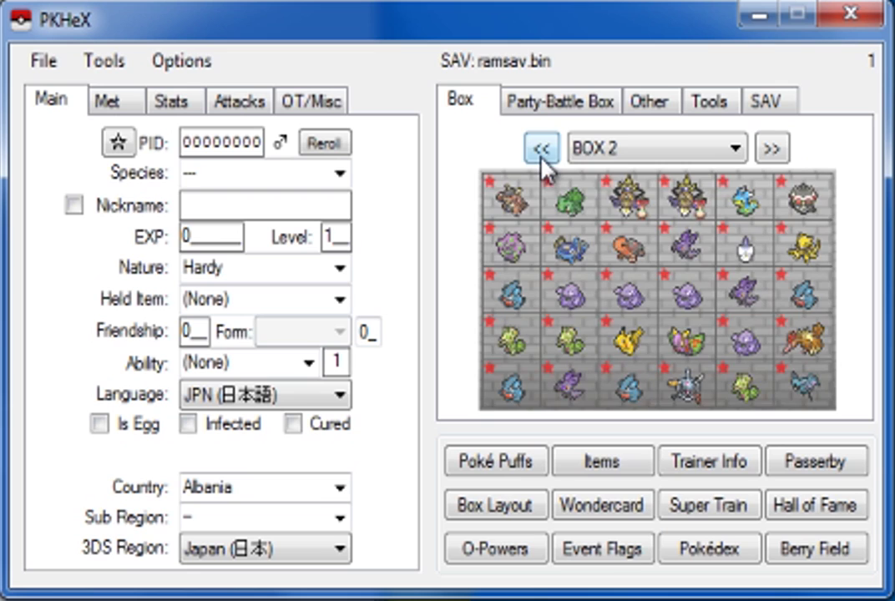
pyautogui.click(541, 150)
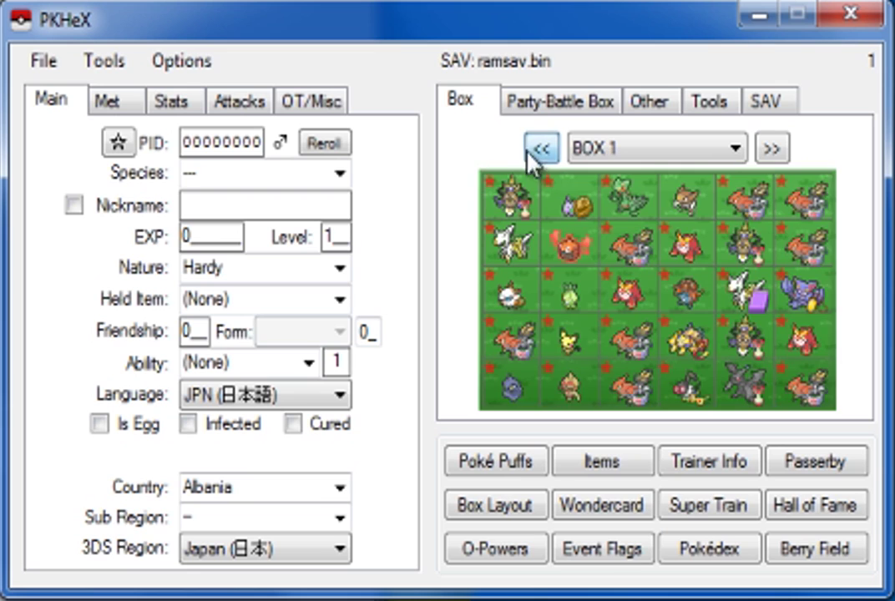
pyautogui.click(138, 65)
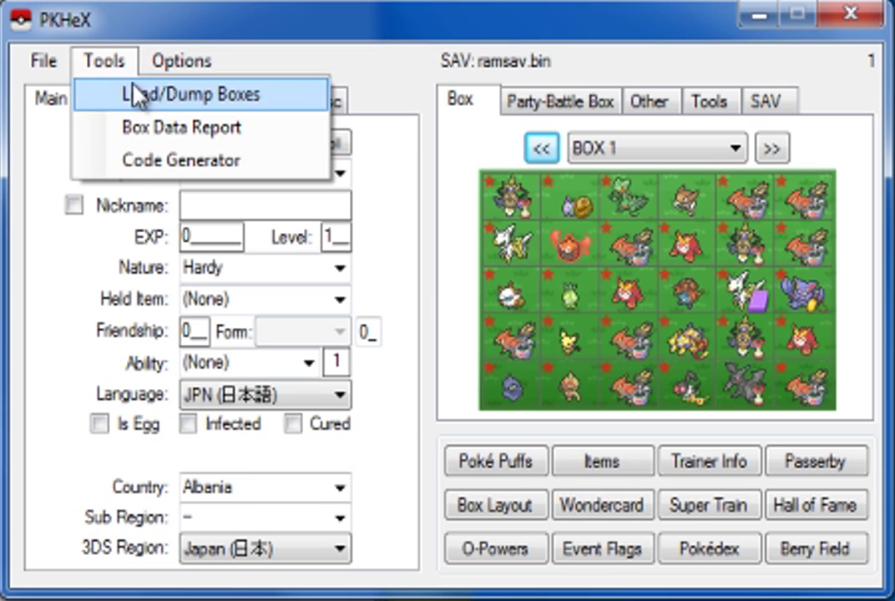
pyautogui.click(269, 44)
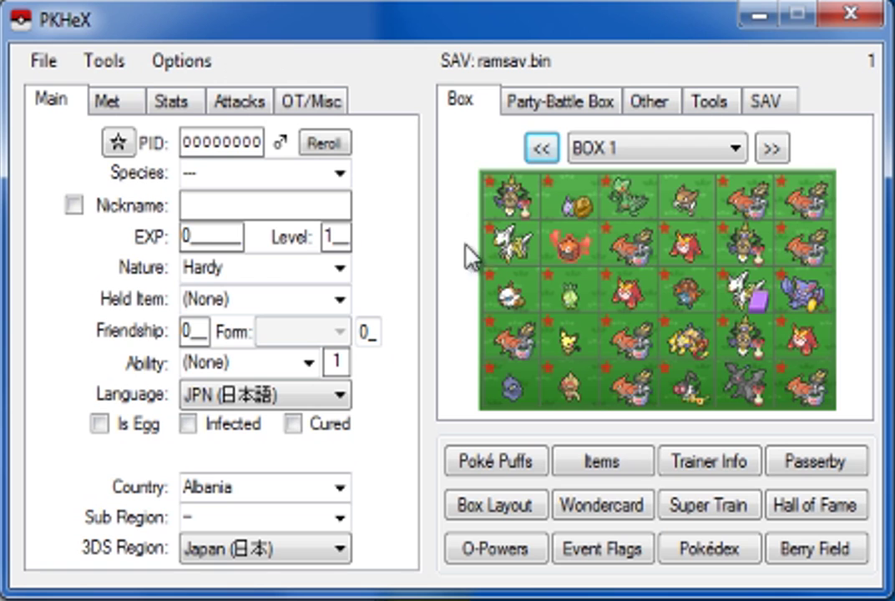
# Open the Trainer Data Editor and look through the Vivillon pattern options without changing the selection.
pyautogui.click(709, 464)
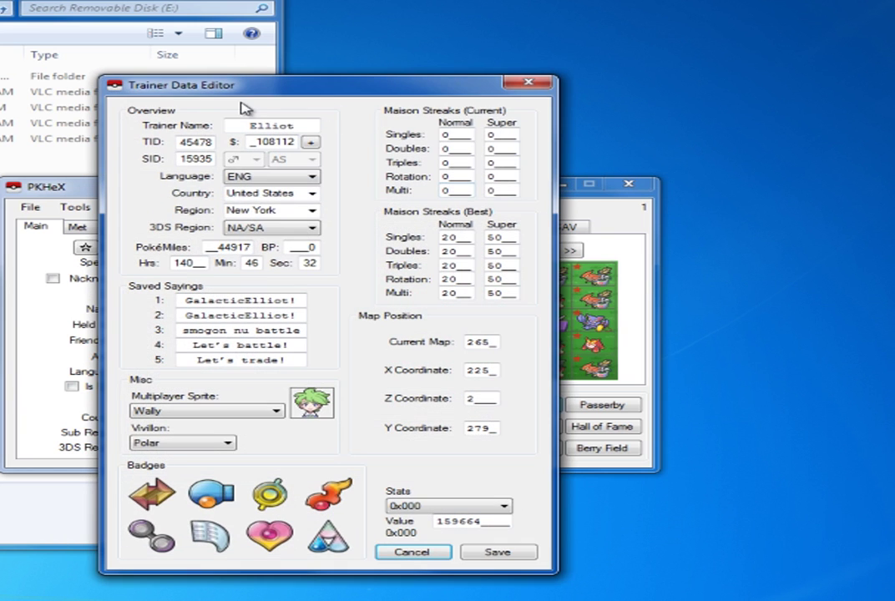
pyautogui.moveTo(251, 88); pyautogui.dragTo(355, 12)
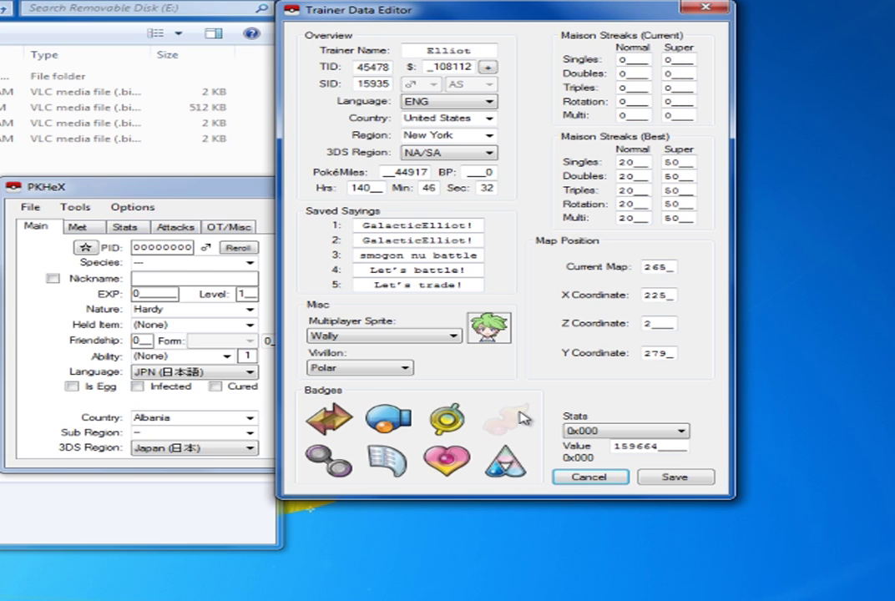
pyautogui.click(368, 367)
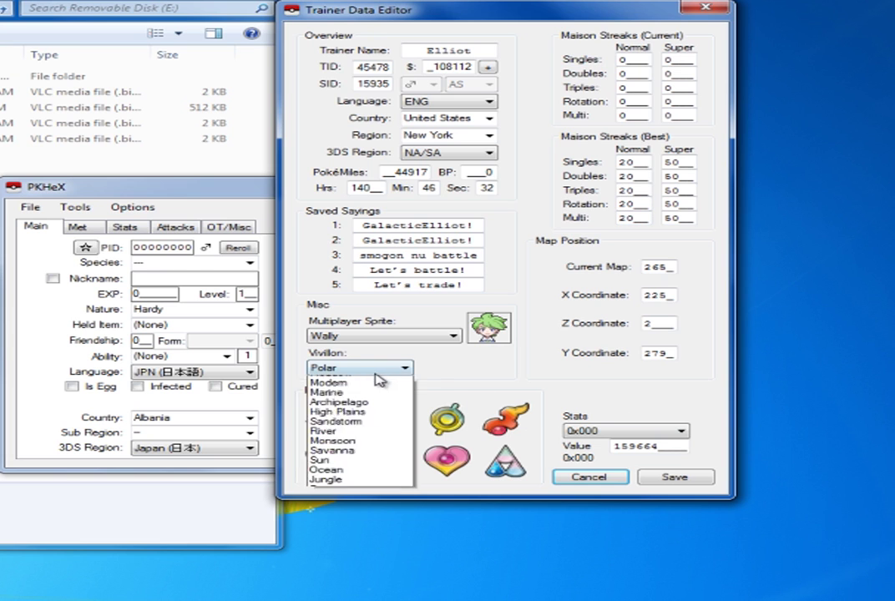
pyautogui.click(376, 368)
pyautogui.moveTo(405, 12); pyautogui.dragTo(452, 0)
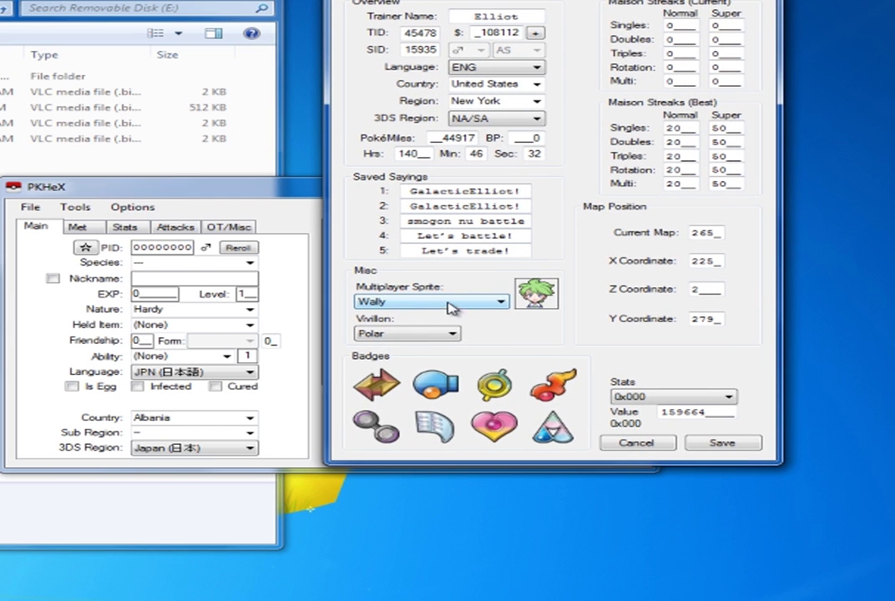
# Try Steven as the multiplayer sprite and switch back to Wally.
pyautogui.click(416, 302)
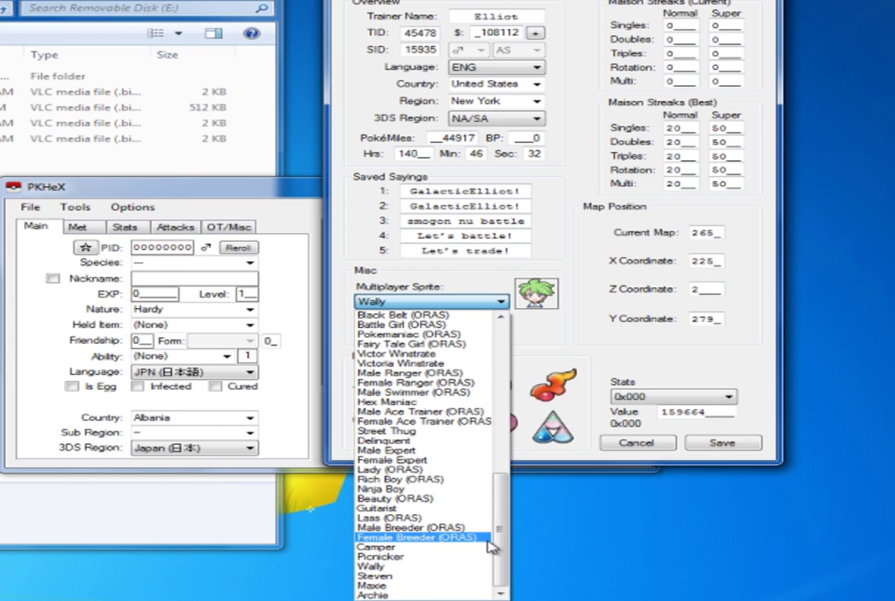
pyautogui.moveTo(502, 534); pyautogui.dragTo(504, 568)
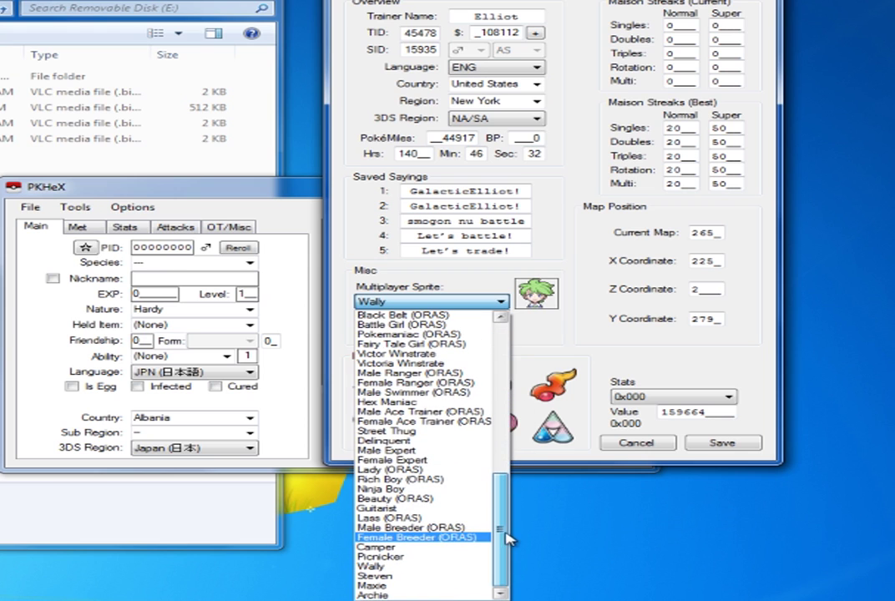
pyautogui.click(395, 580)
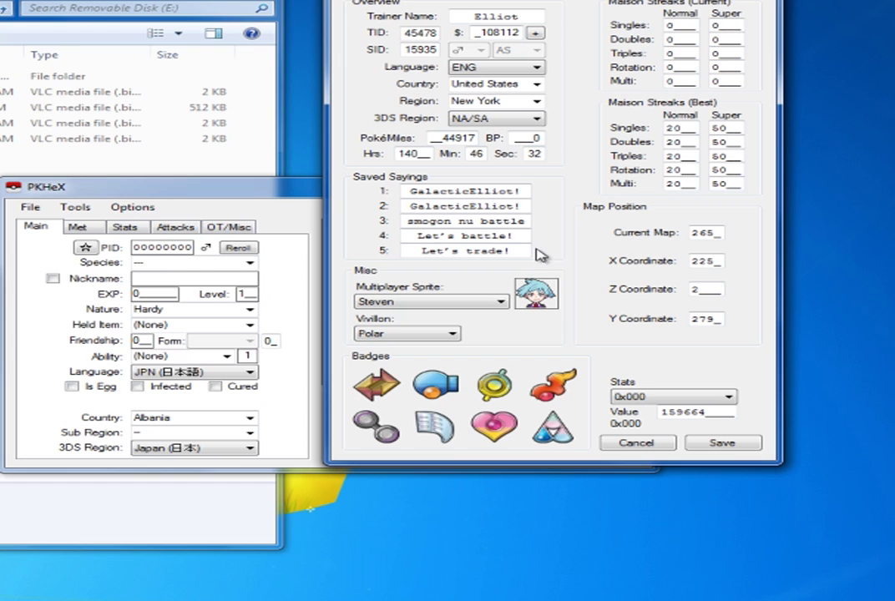
pyautogui.click(493, 301)
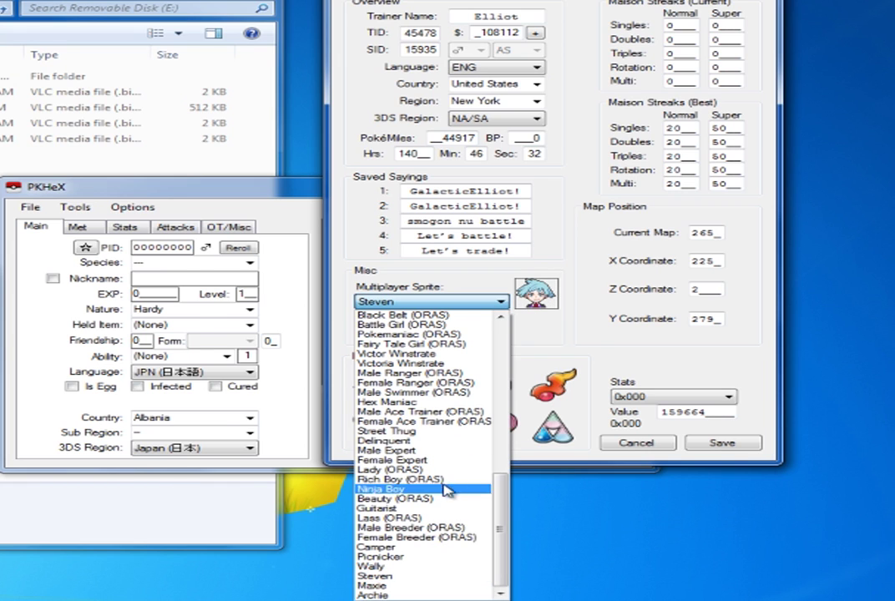
pyautogui.click(373, 567)
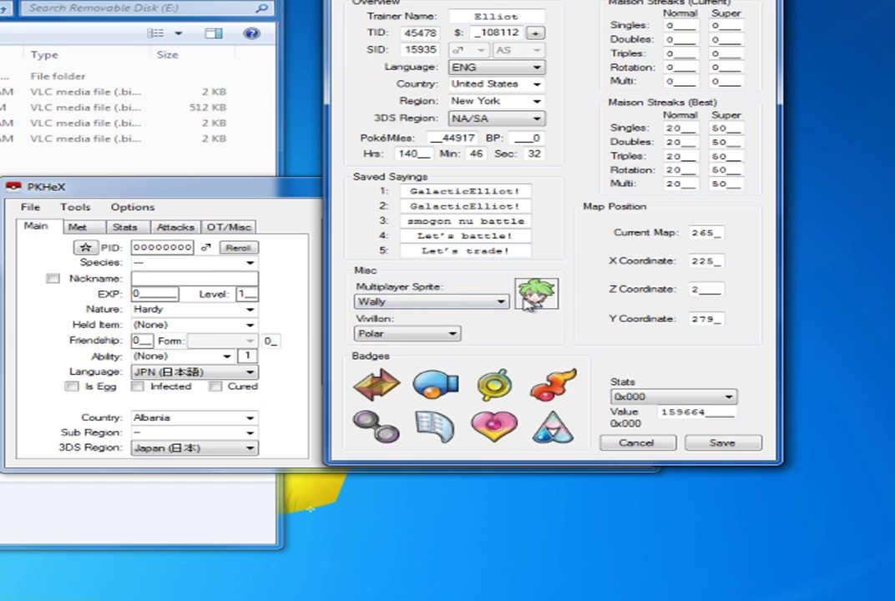
# Set the multiplayer sprite to Steven and save the trainer data.
pyautogui.click(452, 301)
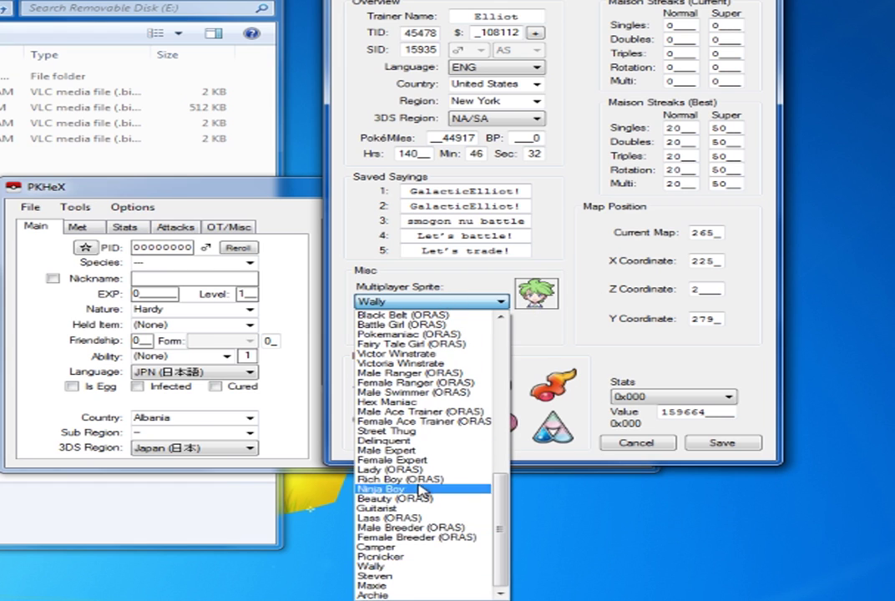
pyautogui.click(407, 575)
pyautogui.click(723, 443)
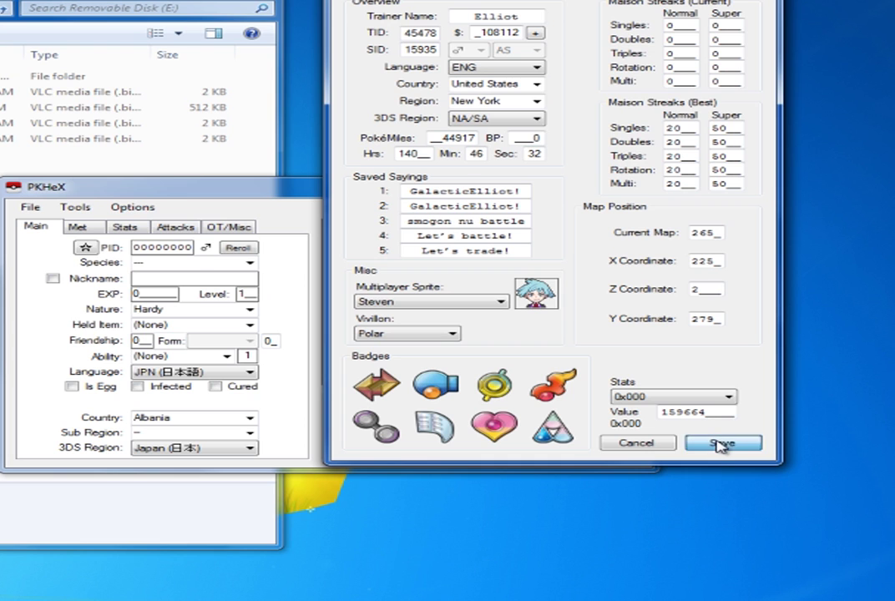
# Export the edited save as ramsav.bin on Removable Disk (E:), replacing the existing file.
pyautogui.click(573, 226)
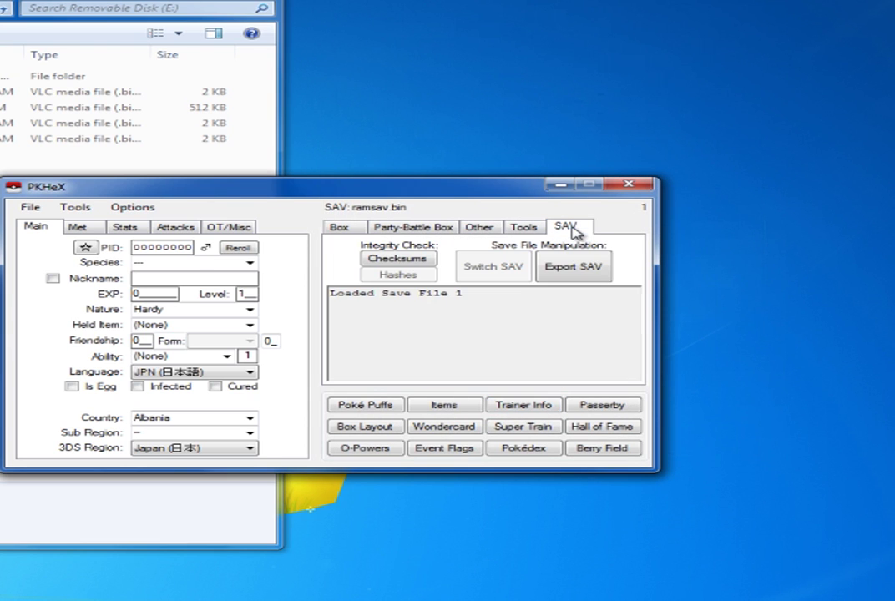
pyautogui.click(573, 265)
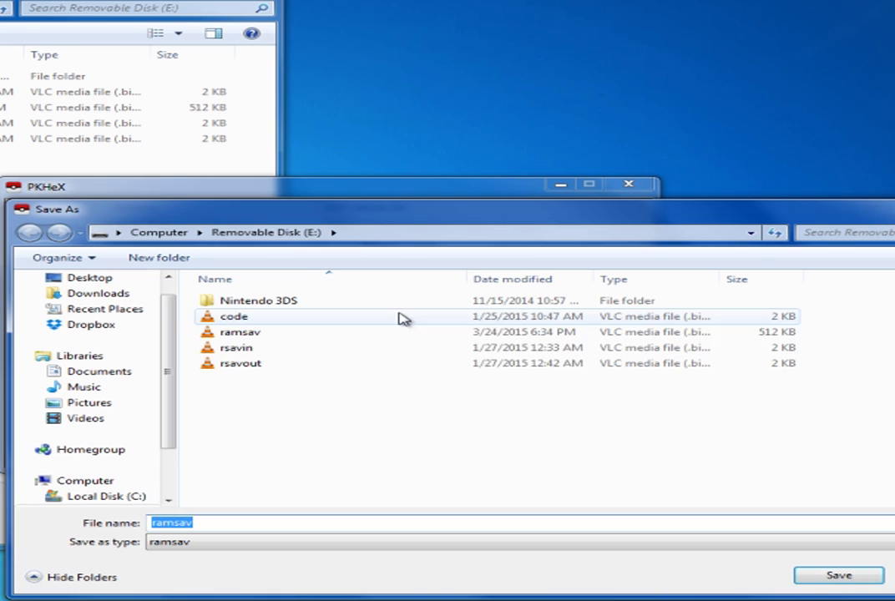
pyautogui.click(259, 334)
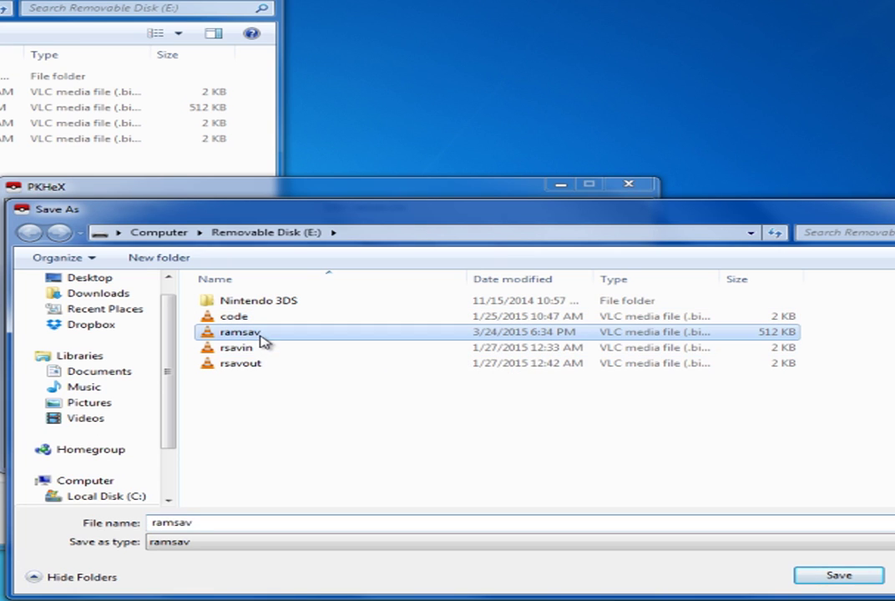
pyautogui.click(827, 576)
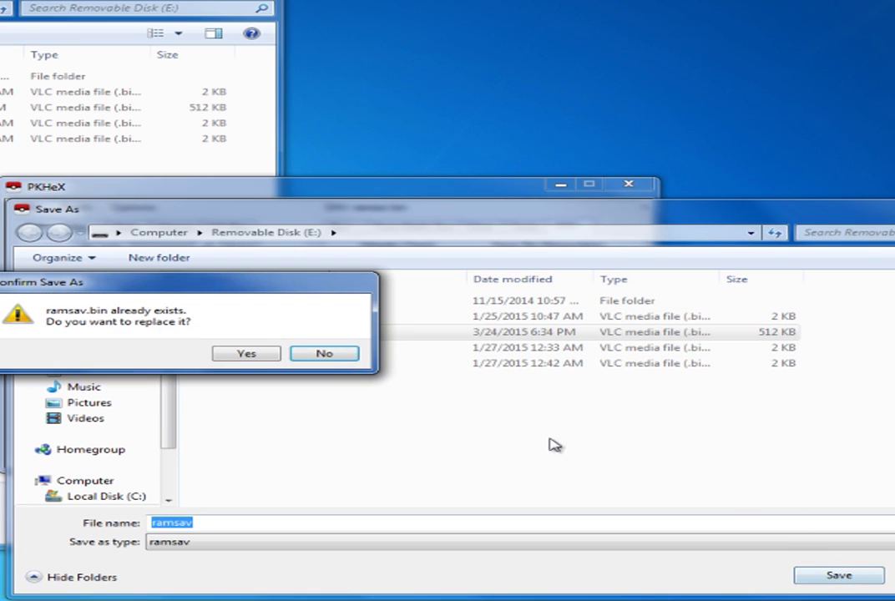
pyautogui.click(255, 355)
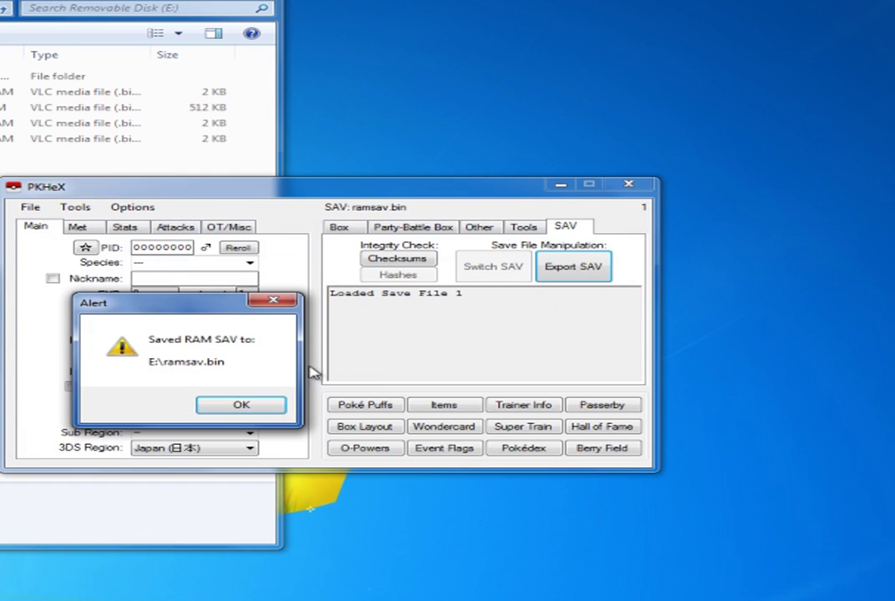
pyautogui.click(248, 407)
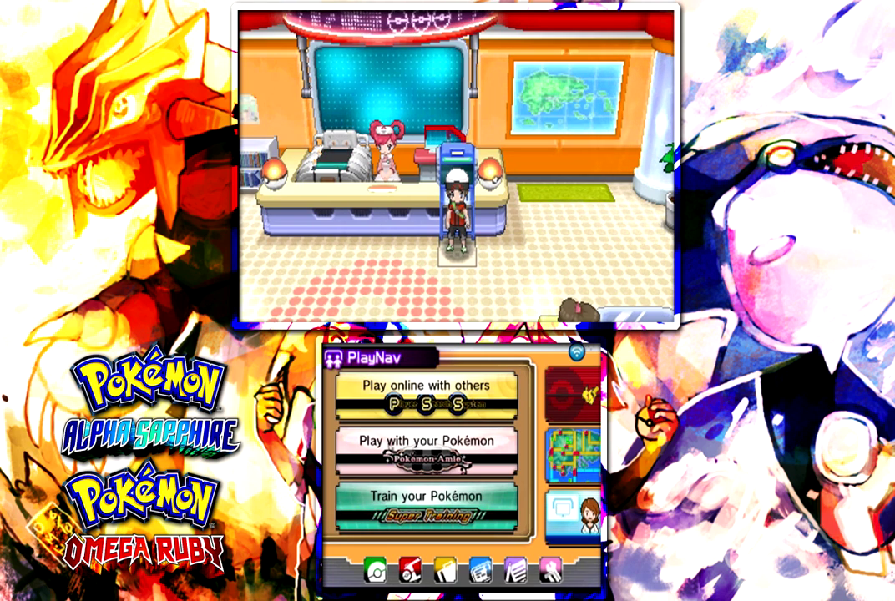
# Switch to the 3DS, run the Internet Browser over the suspended game, and return to Pokémon Alpha Sapphire.
pyautogui.press('Home')
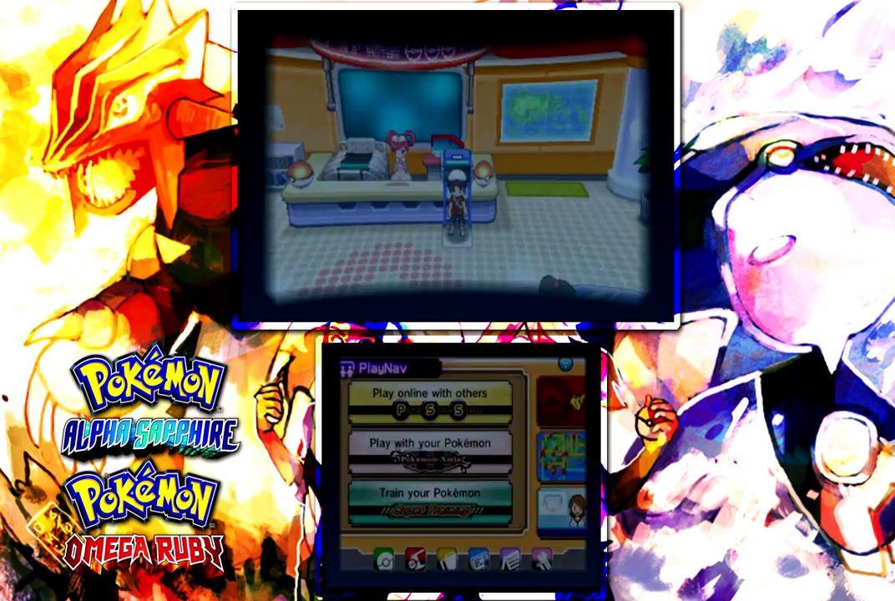
pyautogui.click(500, 357)
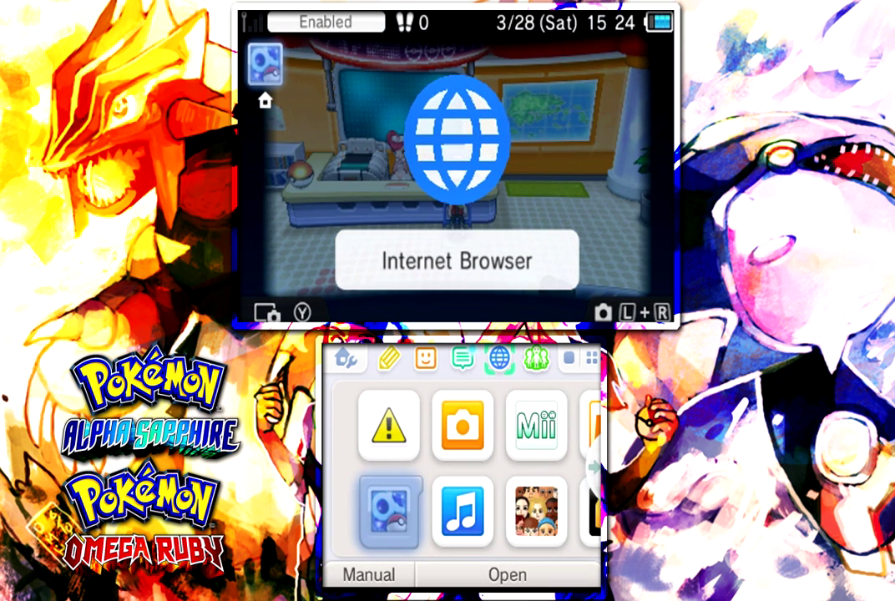
pyautogui.click(507, 574)
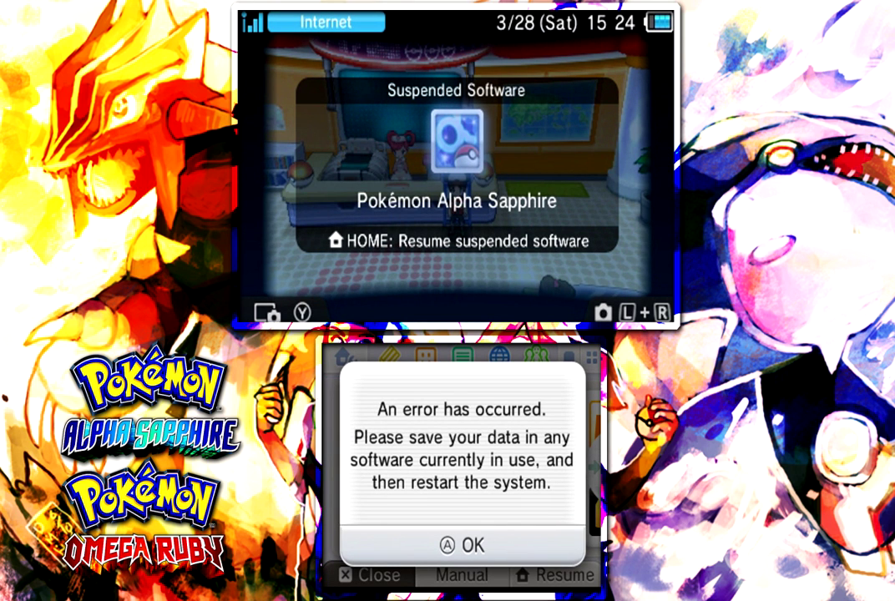
pyautogui.press('a')
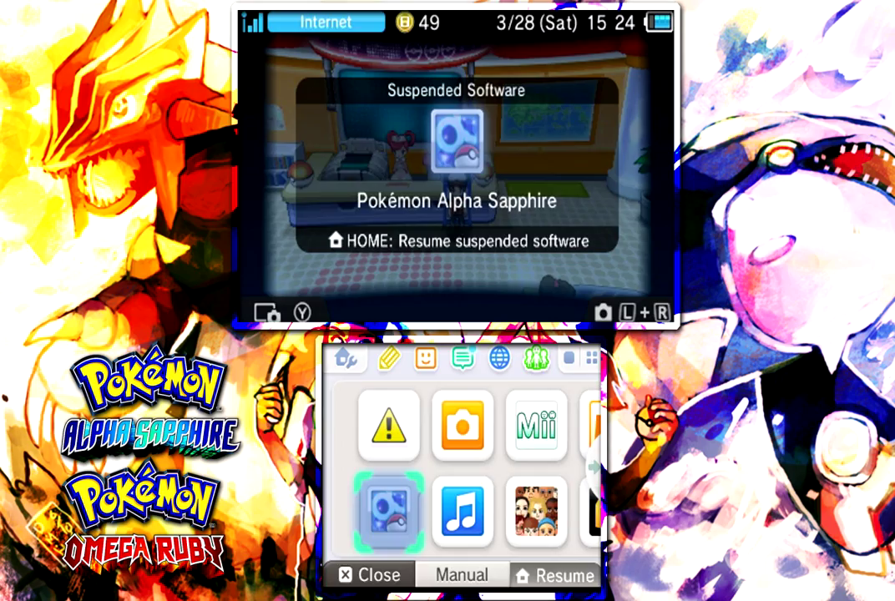
pyautogui.press('a')
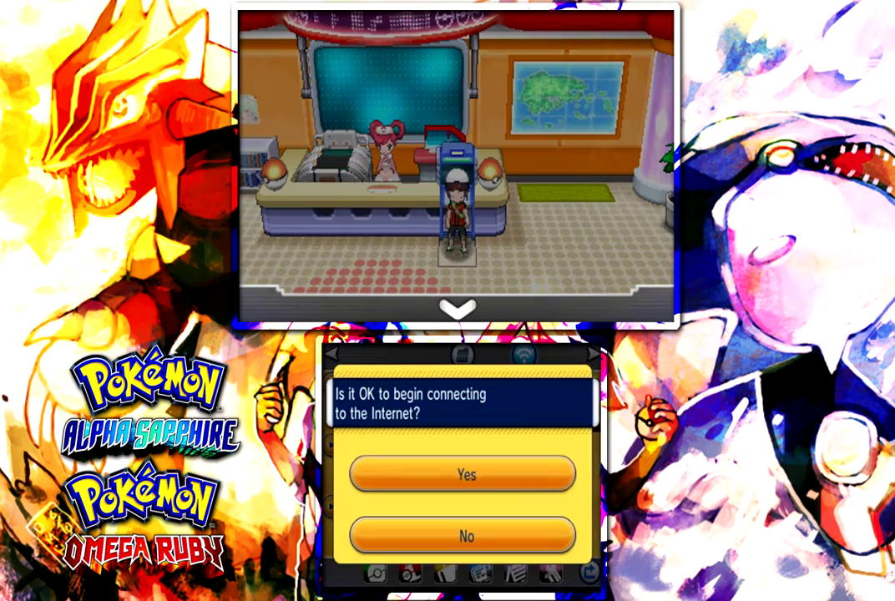
# Connect the game's Player Search System to the Internet.
pyautogui.press('b')
pyautogui.press('x')
pyautogui.press('a')
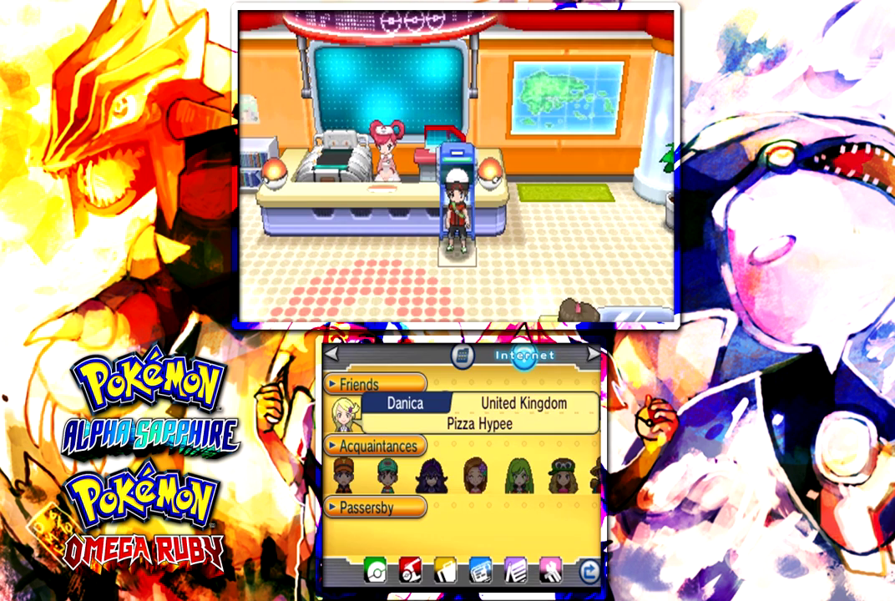
# Open the Player Search System menu and go to its second page, which holds GTS, O-Power and Profile.
pyautogui.press('x')
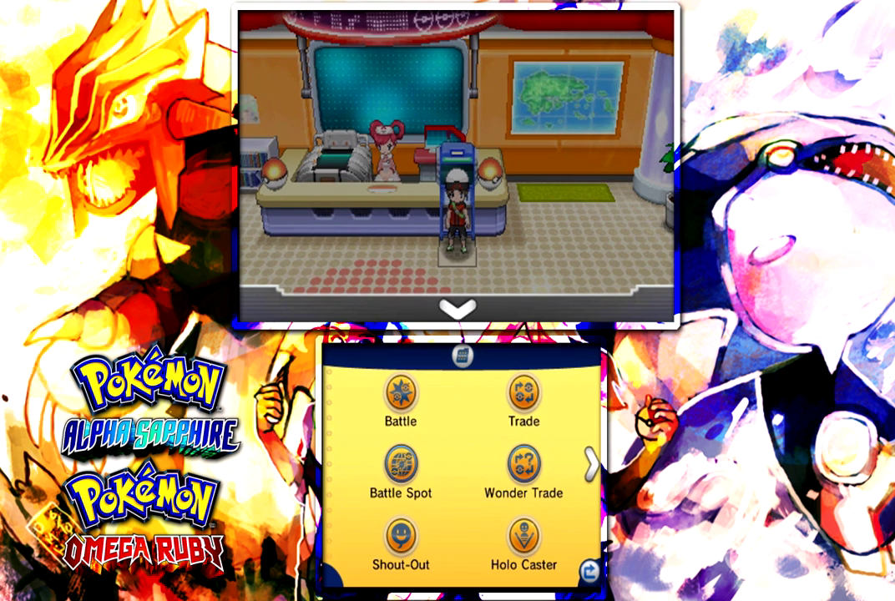
pyautogui.press('Right')
pyautogui.press('a')
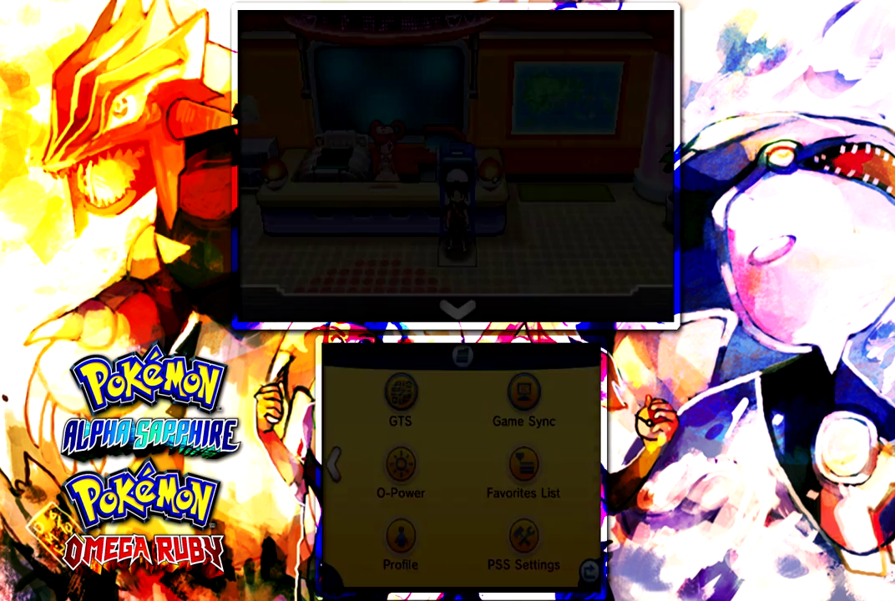